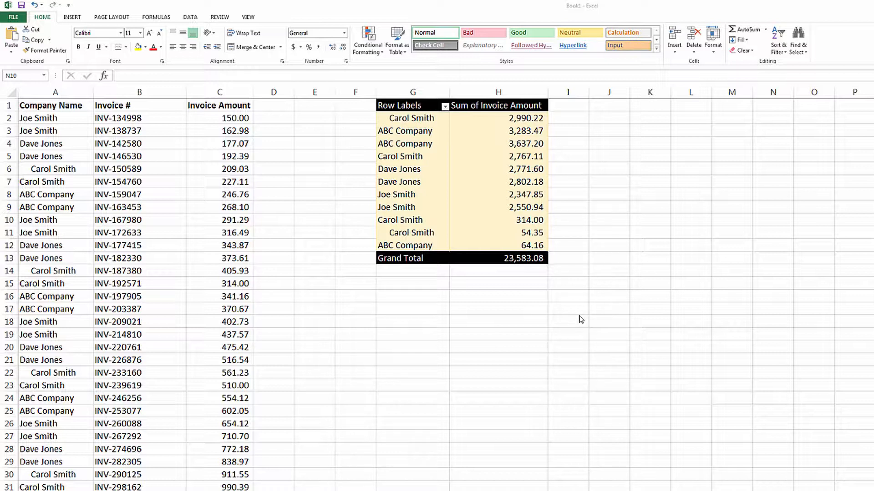
# Step: Inspect the first pivot table row label in G2 for leading and trailing spaces
pyautogui.click(403, 119)
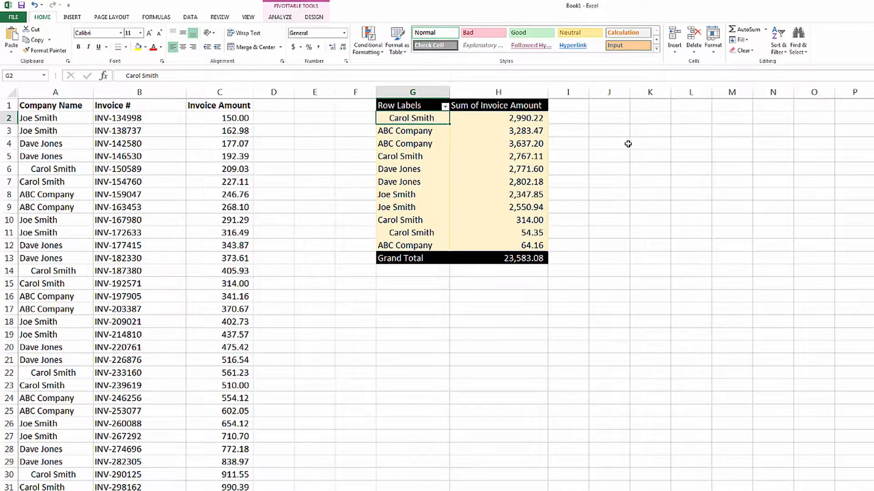
pyautogui.press('F2')
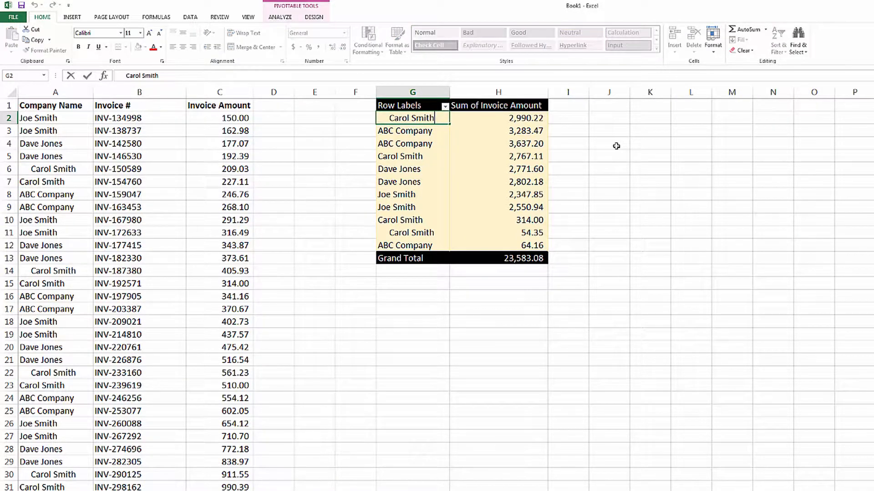
pyautogui.press('Left')
pyautogui.press('Left')
pyautogui.press('Left')
pyautogui.press('Left')
pyautogui.press('Left')
pyautogui.press('Left')
pyautogui.press('Left')
pyautogui.press('Left')
pyautogui.press('Left')
pyautogui.press('Left')
pyautogui.press('Left')
pyautogui.press('Left')
pyautogui.press('Left')
pyautogui.press('Left')
pyautogui.press('Left')
pyautogui.press('Left')
pyautogui.press('Return')
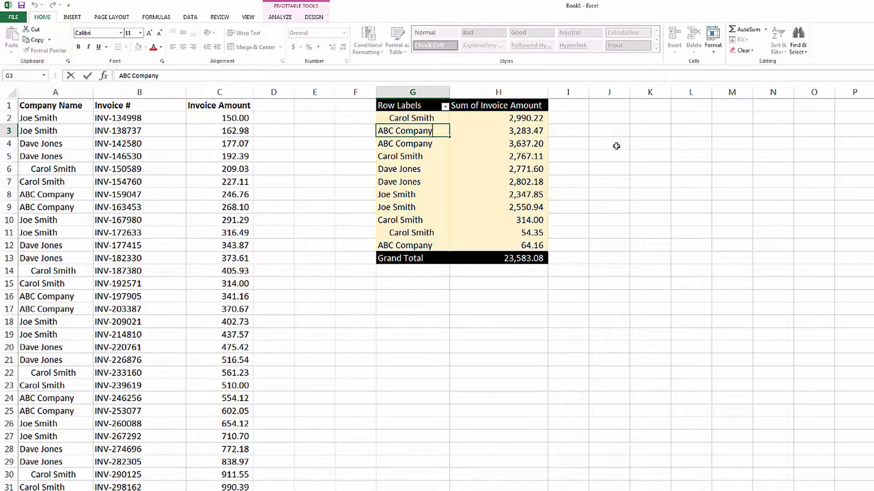
# Step: Check the remaining pivot table row labels from G3 to G11 for extra trailing or leading spaces
pyautogui.press('Return')
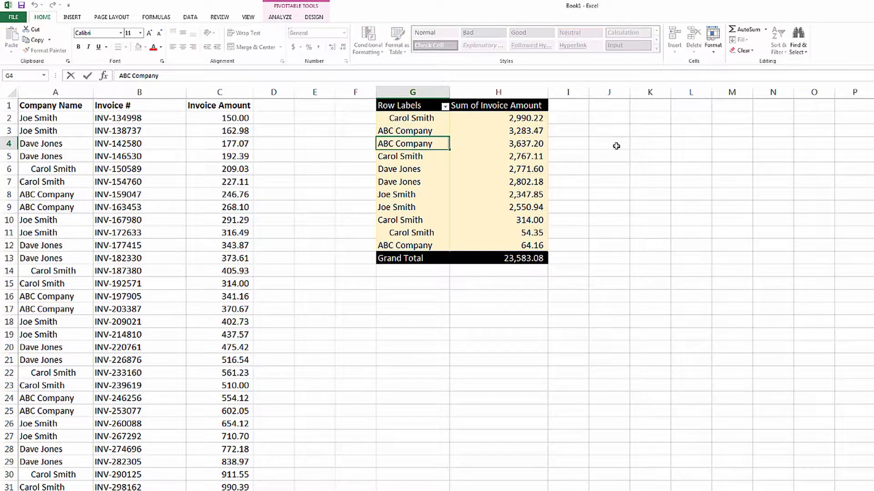
pyautogui.press('F2')
pyautogui.press('Return')
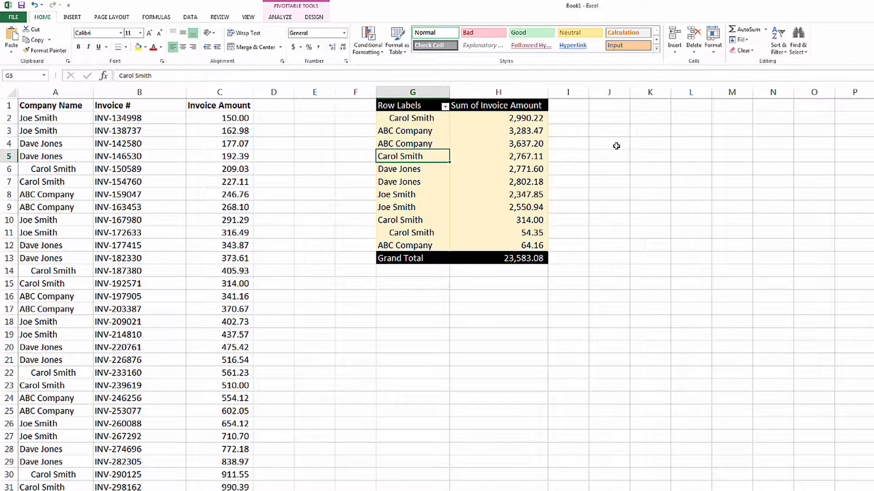
pyautogui.press('F2')
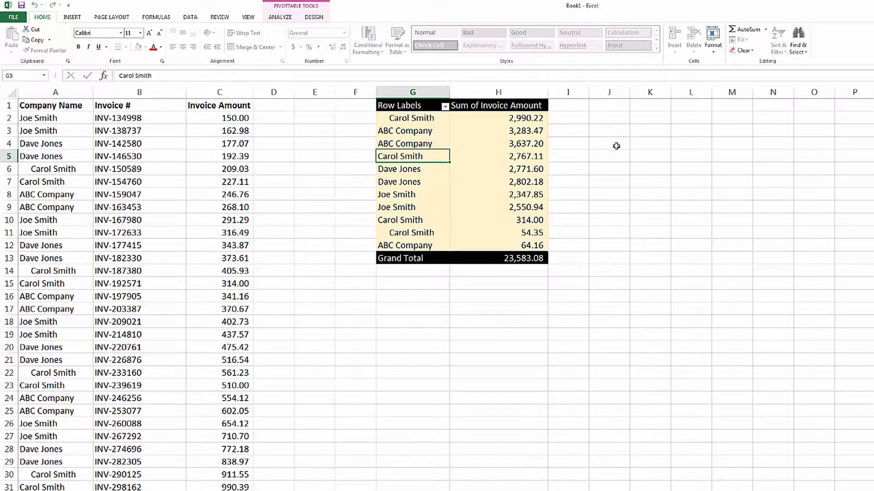
pyautogui.press('Return')
pyautogui.press('F2')
pyautogui.press('Return')
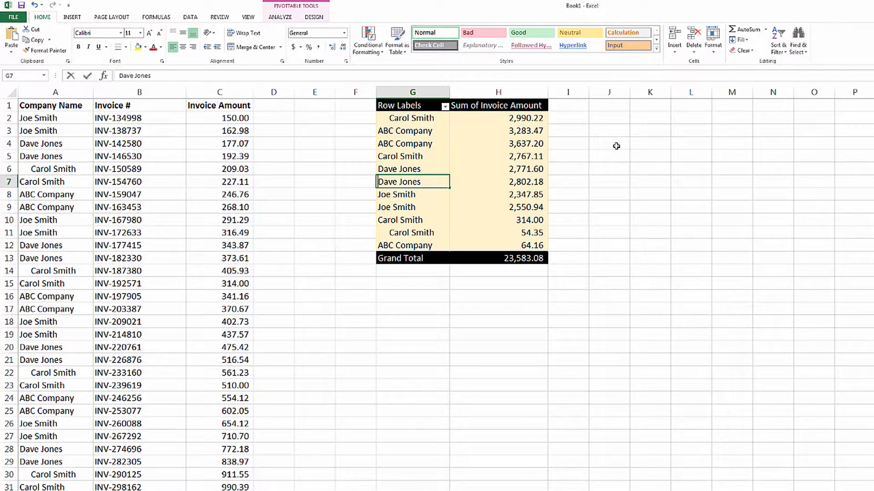
pyautogui.press('F2')
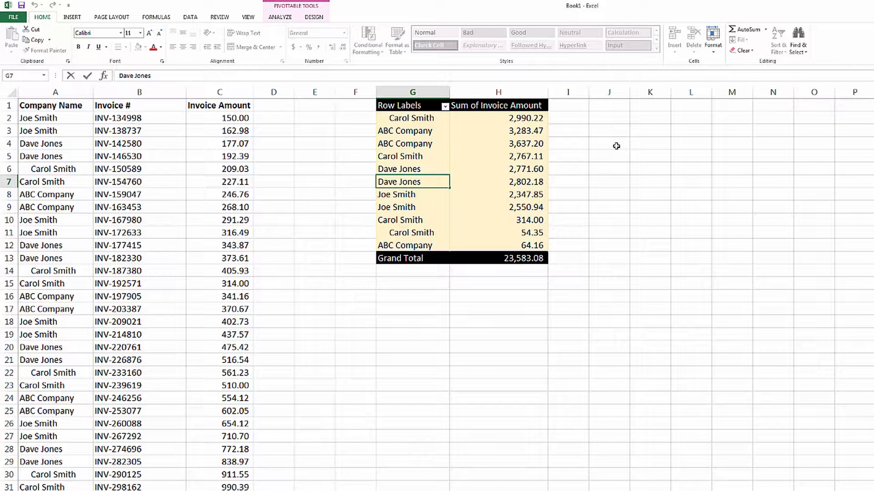
pyautogui.press('Return')
pyautogui.press('F2')
pyautogui.press('Return')
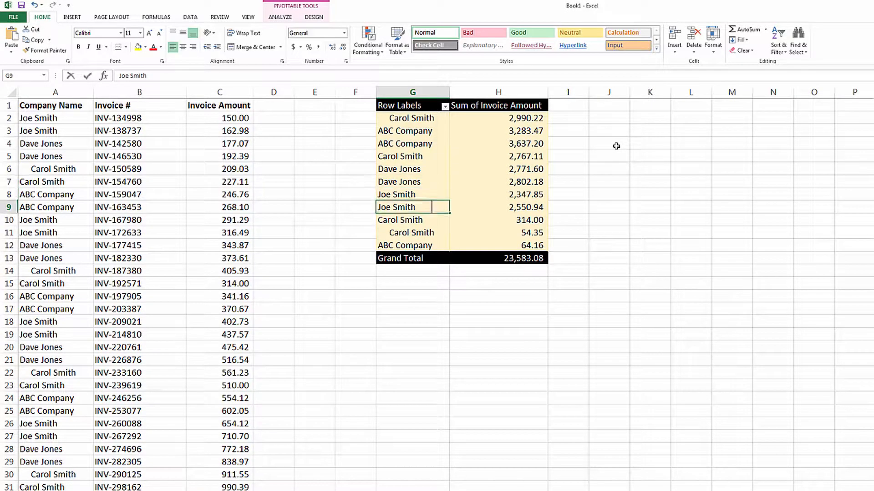
pyautogui.press('Return')
pyautogui.press('F2')
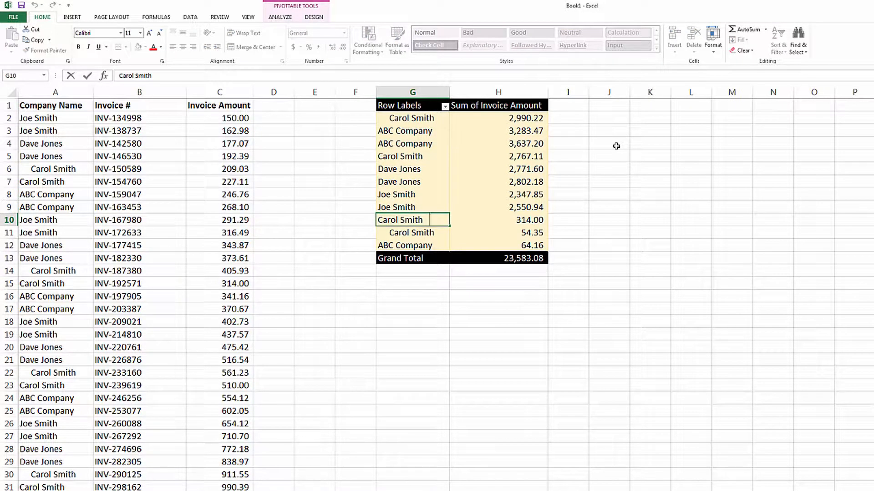
pyautogui.press('Return')
pyautogui.press('F2')
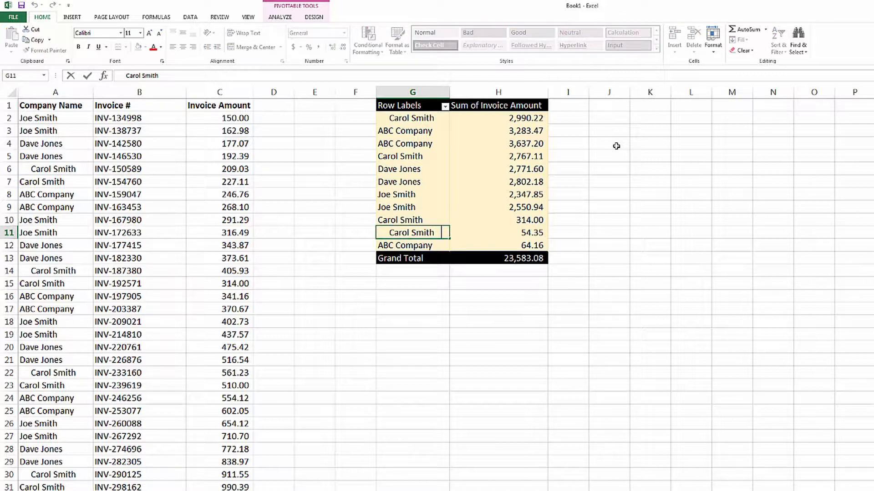
pyautogui.press('Return')
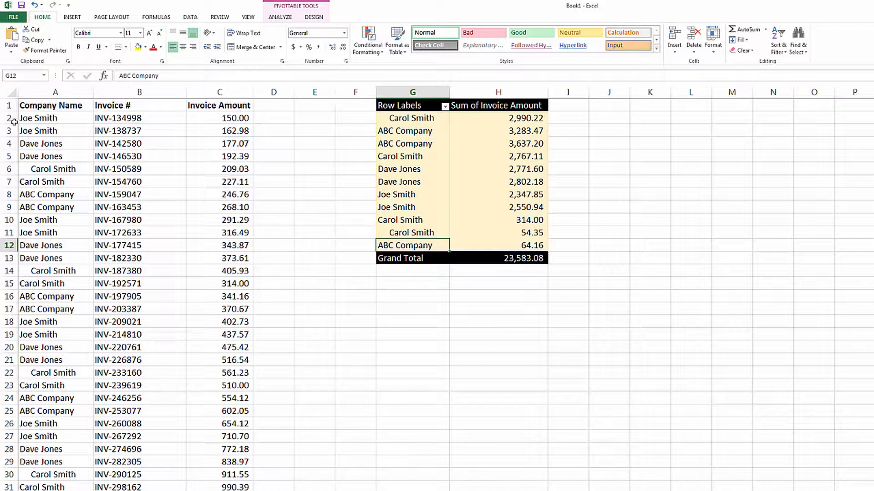
# Step: Enter the formula +TRIM(A2) in cell E2 to strip extra spaces from the first company name
pyautogui.click(303, 117)
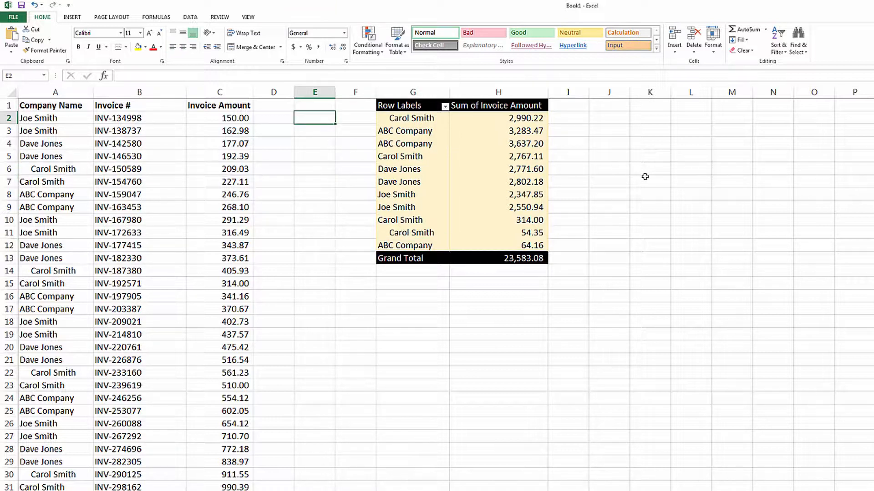
pyautogui.write('+')
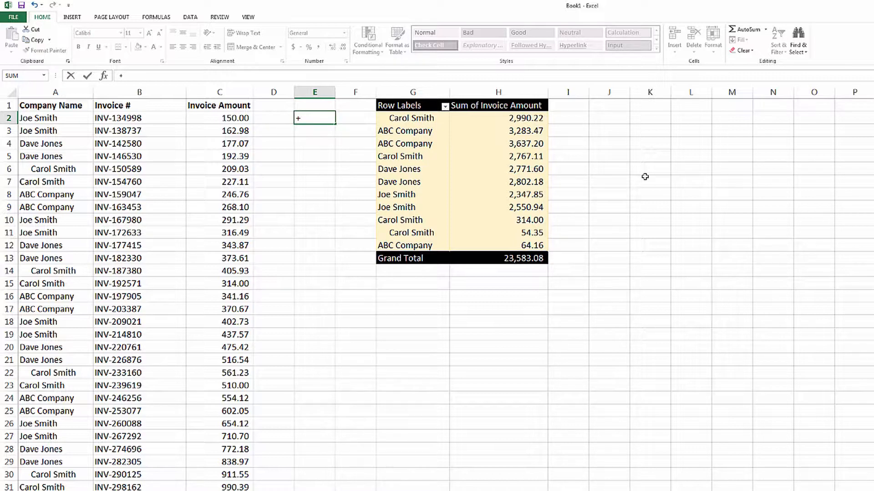
pyautogui.write('trim')
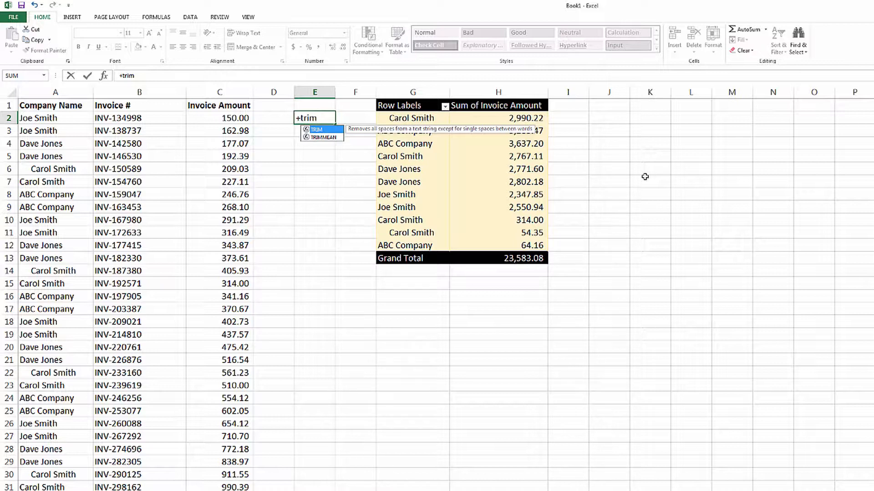
pyautogui.press('Tab')
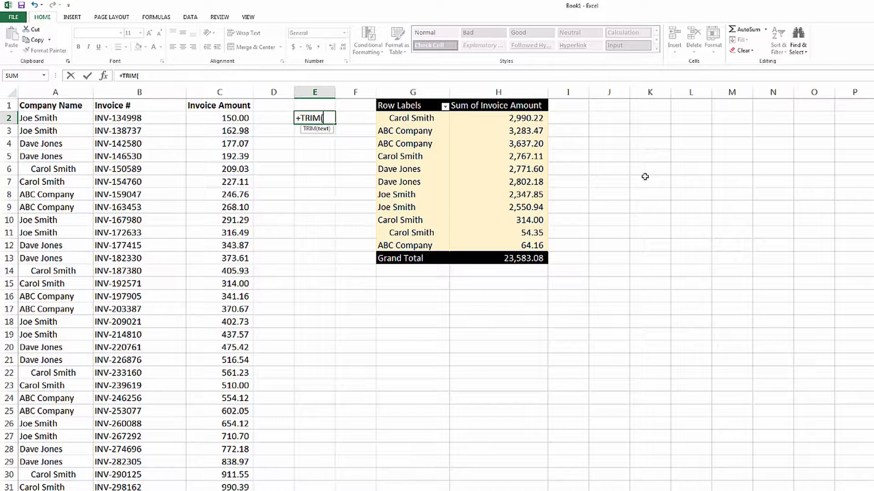
pyautogui.press('Left')
pyautogui.press('Left')
pyautogui.press('Left')
pyautogui.press('Left')
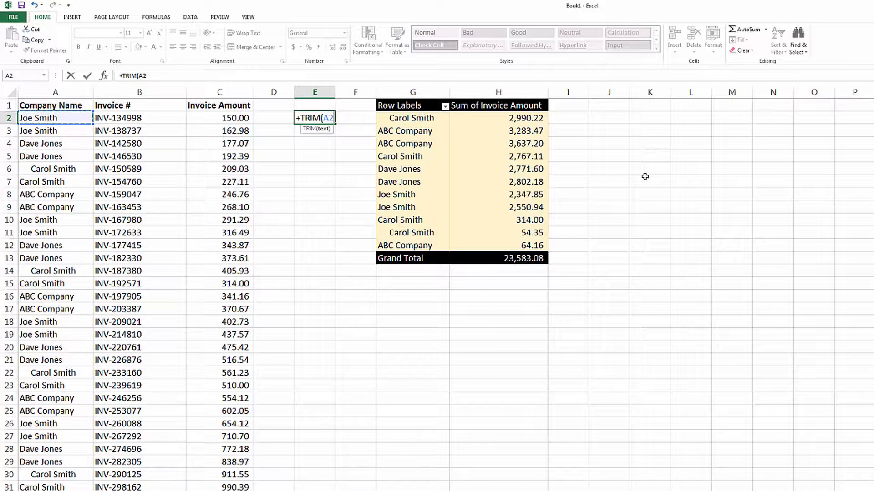
pyautogui.write(')')
pyautogui.press('Return')
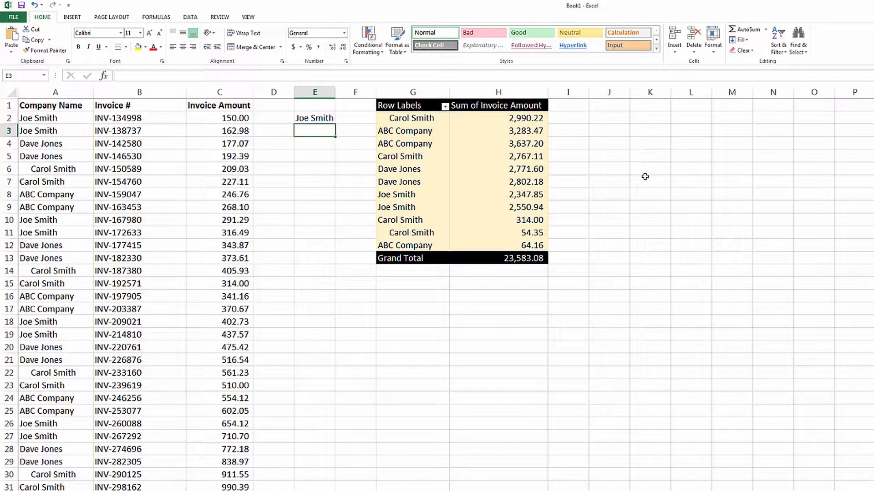
# Step: Copy the TRIM formula from E2 down column E to row 65, alongside all the invoice records
pyautogui.press('Up')
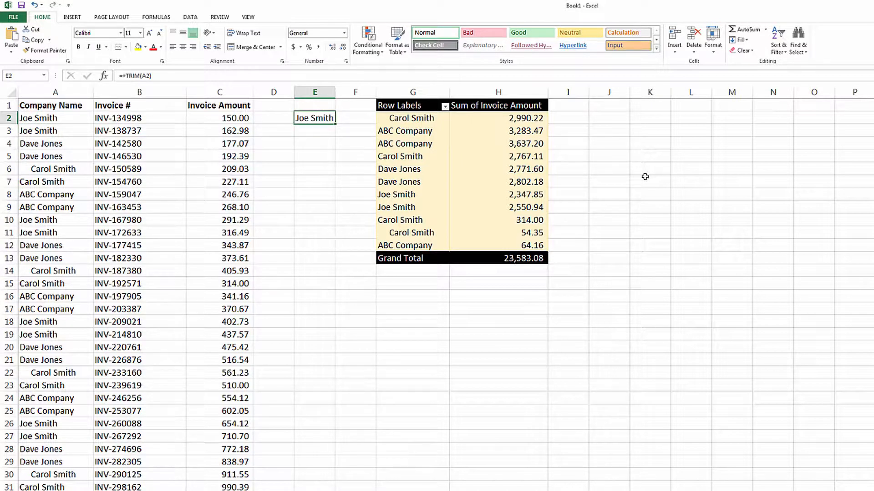
pyautogui.hotkey('ctrl', 'c')
pyautogui.press('Left')
pyautogui.press('Left')
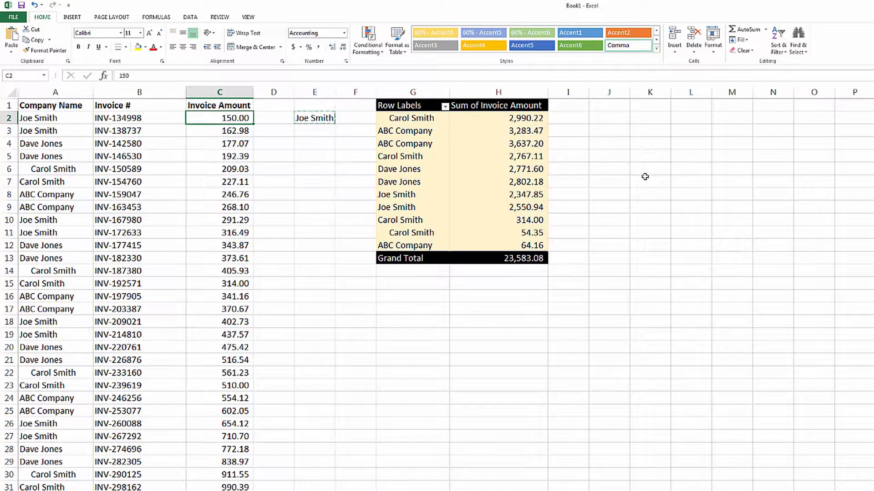
pyautogui.hotkey('ctrl', 'Down')
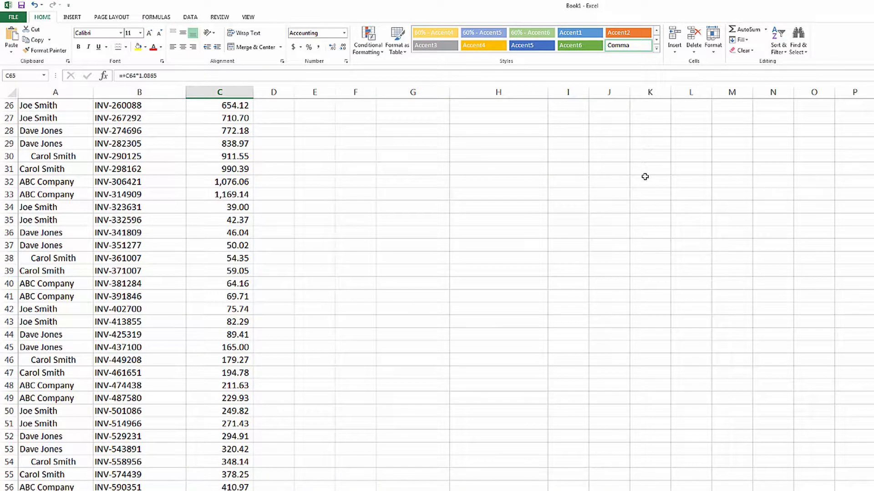
pyautogui.press('Right')
pyautogui.press('Right')
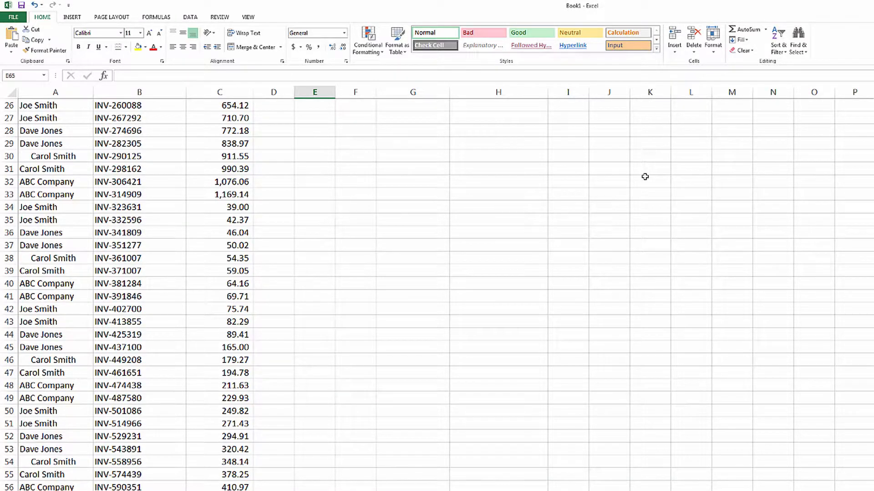
pyautogui.hotkey('ctrl', 'shift', 'Up')
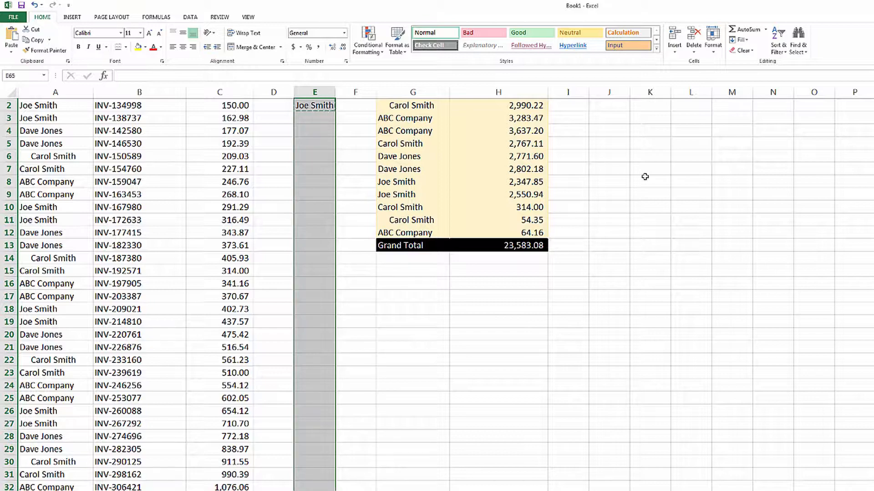
pyautogui.hotkey('ctrl', 'v')
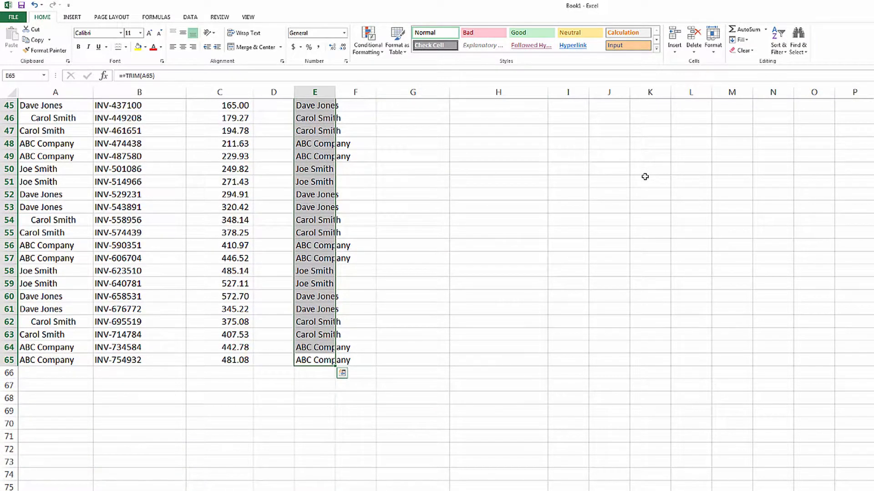
pyautogui.hotkey('ctrl', 'Up')
pyautogui.press('Up')
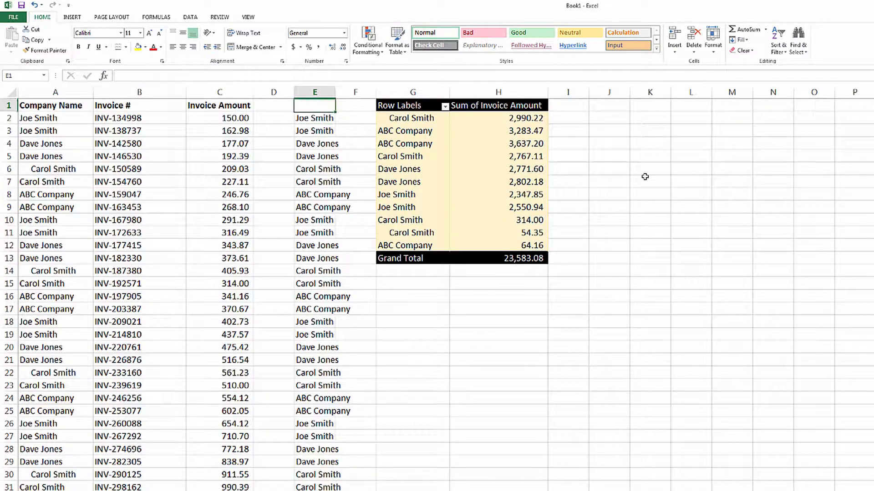
pyautogui.press('Down')
pyautogui.press('Down')
pyautogui.press('Down')
pyautogui.press('Up')
pyautogui.press('Up')
pyautogui.press('Up')
# Step: Copy the trimmed names in E2:E65 and paste them as values over the Company Name entries starting at A2
pyautogui.press('Down')
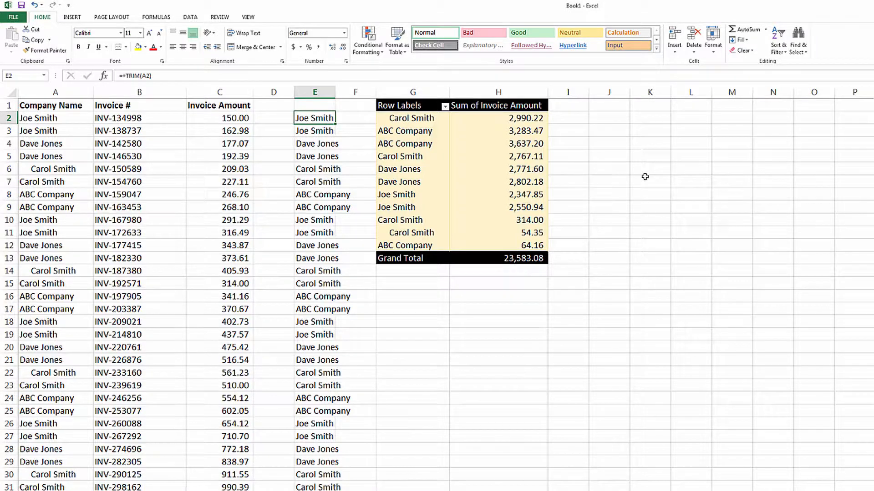
pyautogui.hotkey('ctrl', 'shift', 'Down')
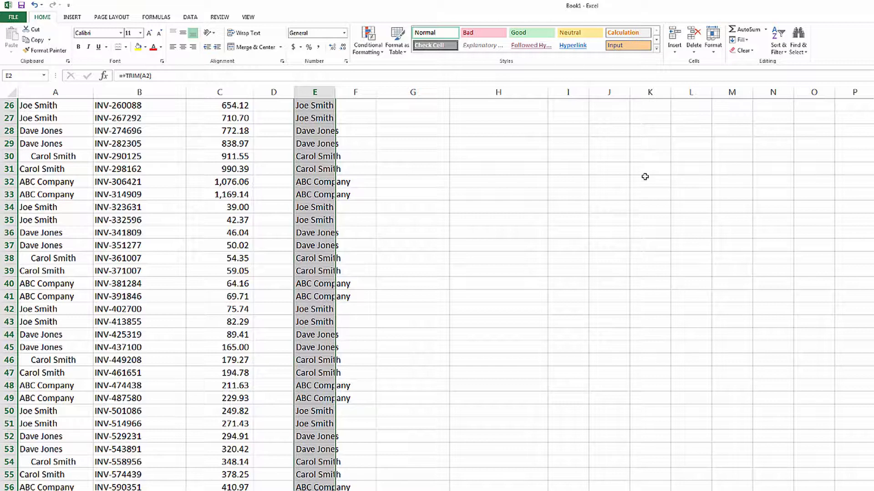
pyautogui.hotkey('ctrl', 'c')
pyautogui.hotkey('ctrl', 'Left')
pyautogui.hotkey('ctrl', 'Left')
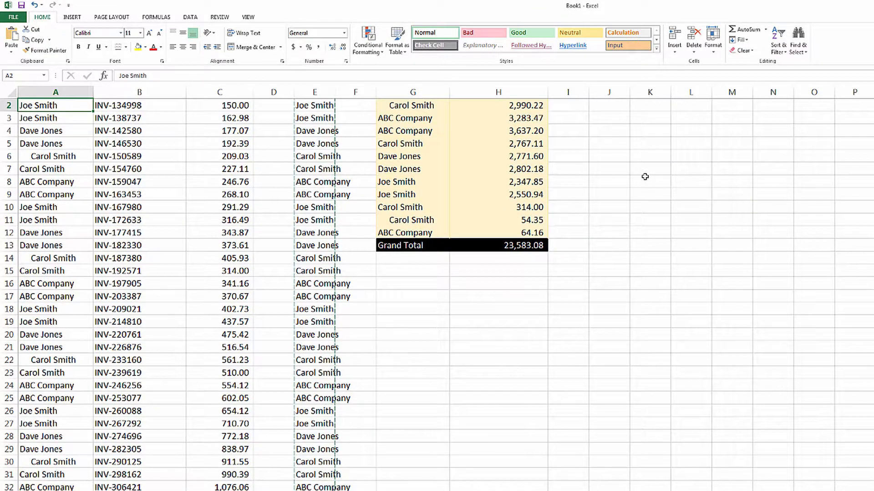
pyautogui.scroll(1, 645, 177)
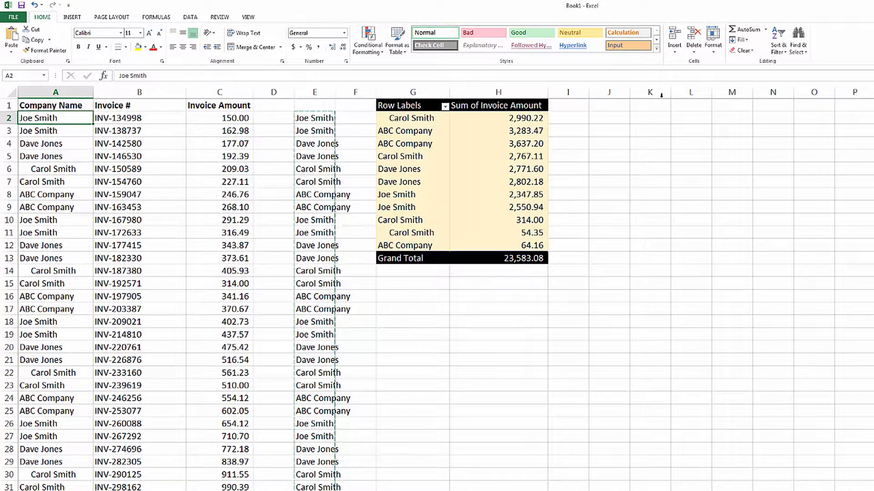
pyautogui.click(11, 53)
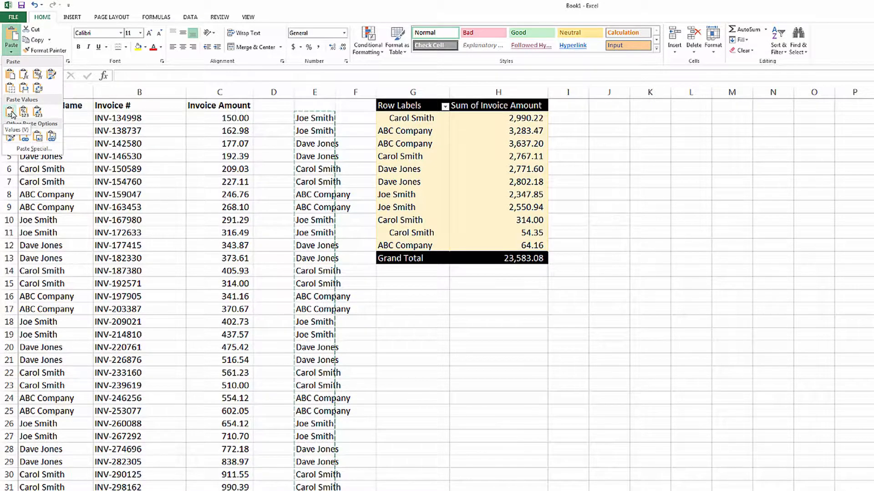
pyautogui.click(88, 117)
pyautogui.rightClick(88, 117)
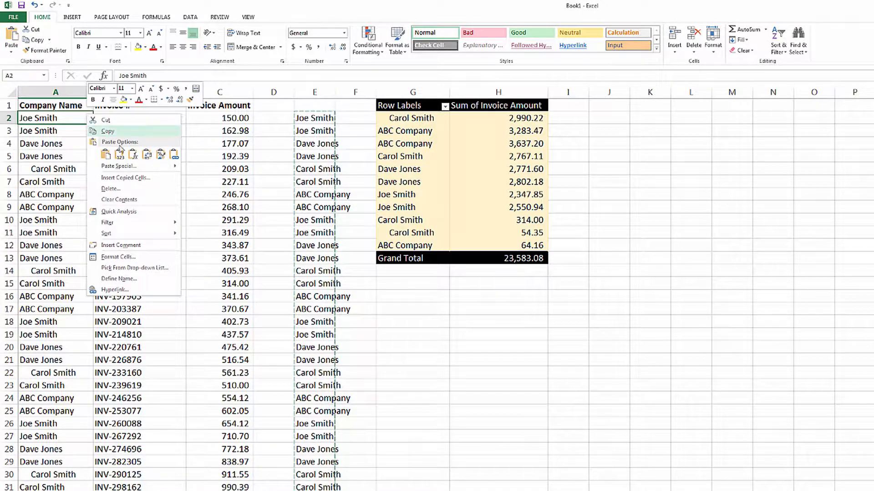
pyautogui.click(122, 152)
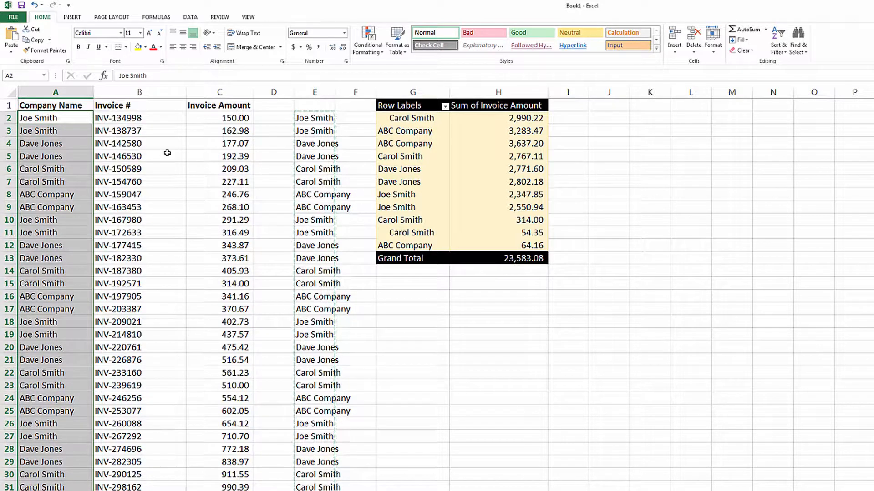
pyautogui.hotkey('shift', 'BackSpace')
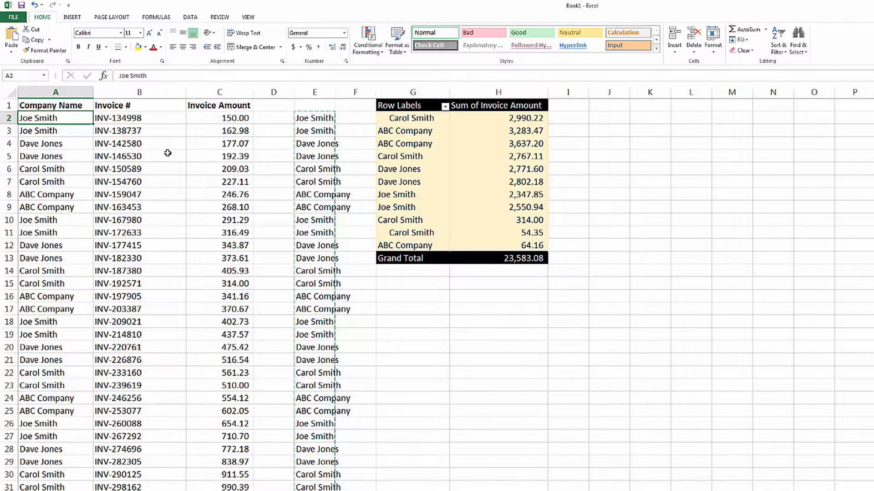
# Step: Refresh the pivot table to use the cleaned company names
pyautogui.rightClick(421, 157)
pyautogui.click(449, 184)
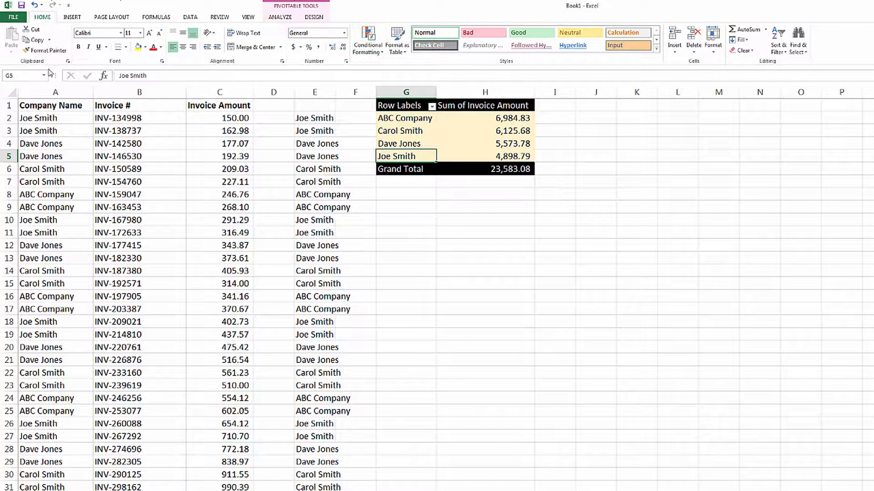
pyautogui.click(420, 188)
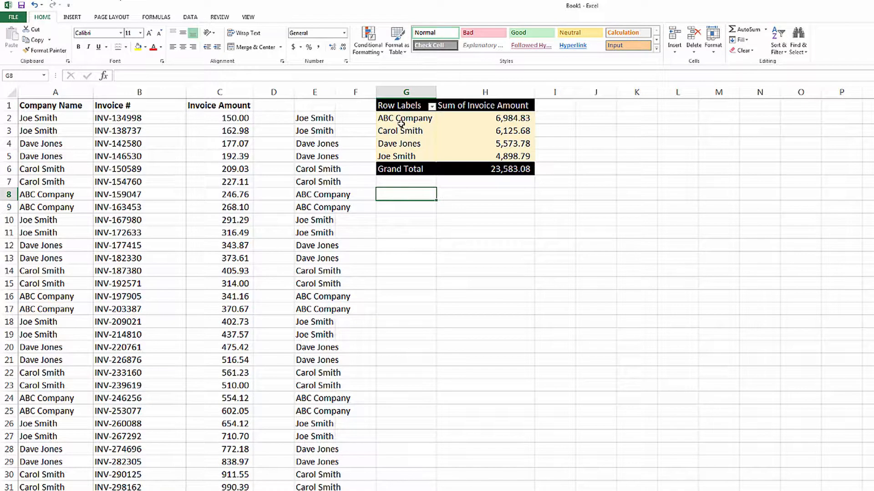